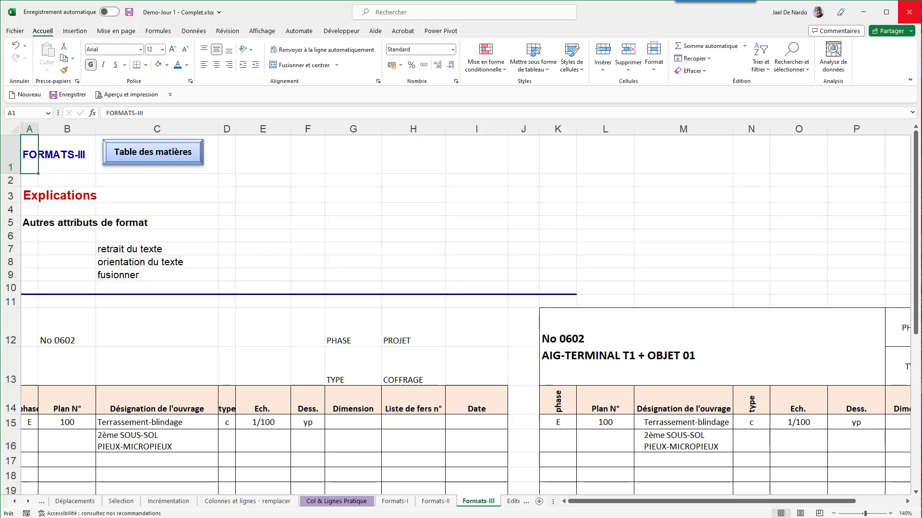
Step: Rotate the "phase" and "type" header texts in A14 and D14 upward
scroll(461, 312, down, 4)
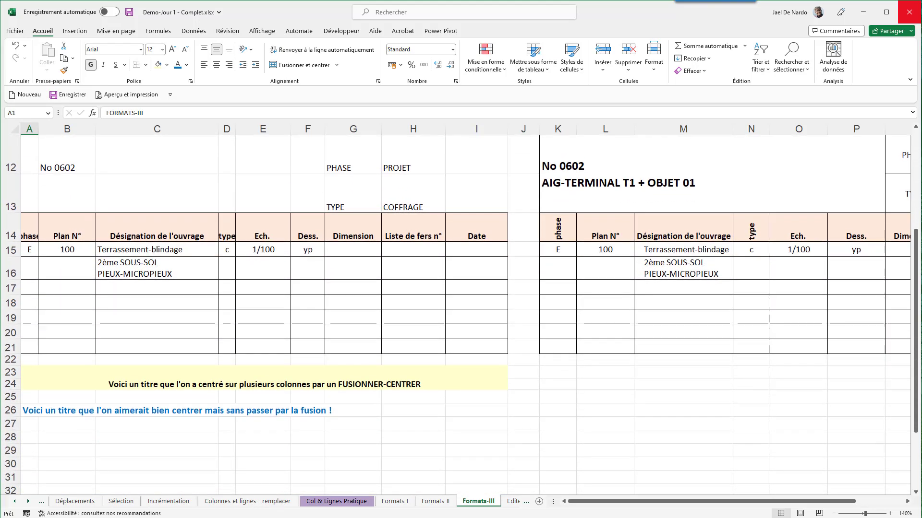
scroll(461, 312, up, 1)
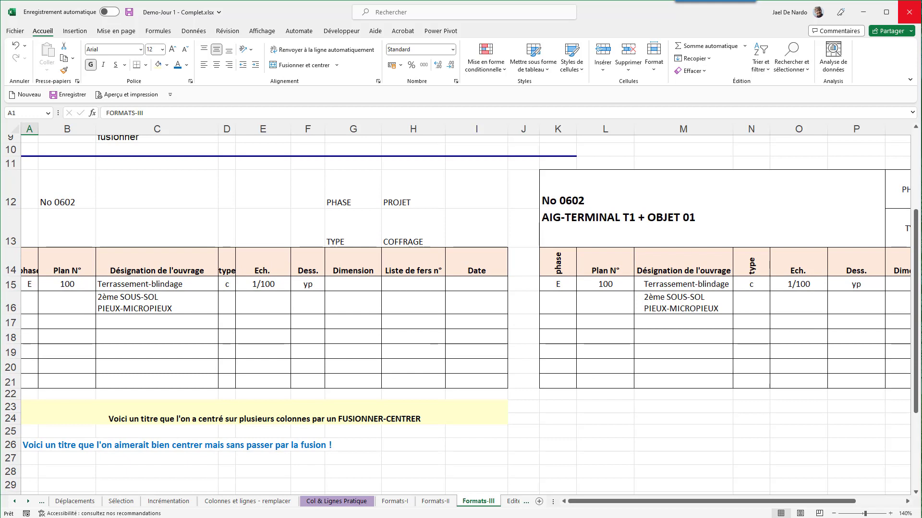
click(30, 262)
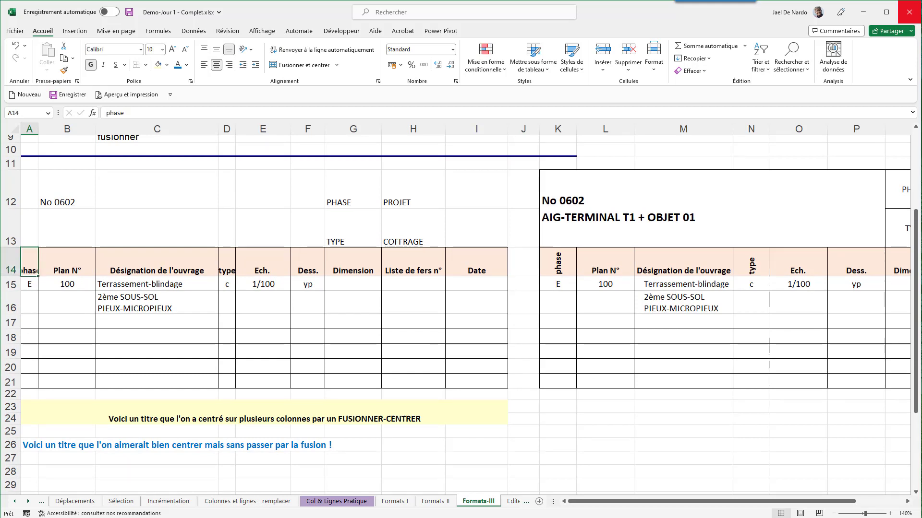
ctrl+click(227, 262)
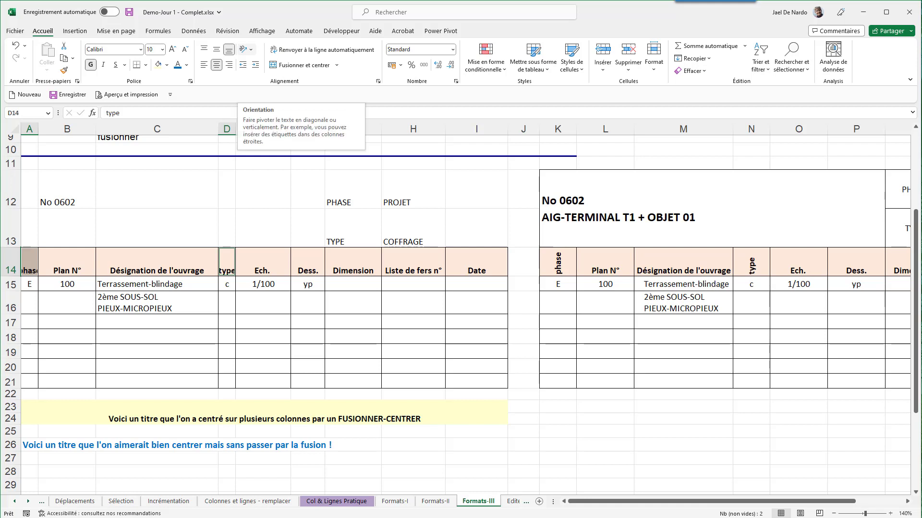
click(243, 49)
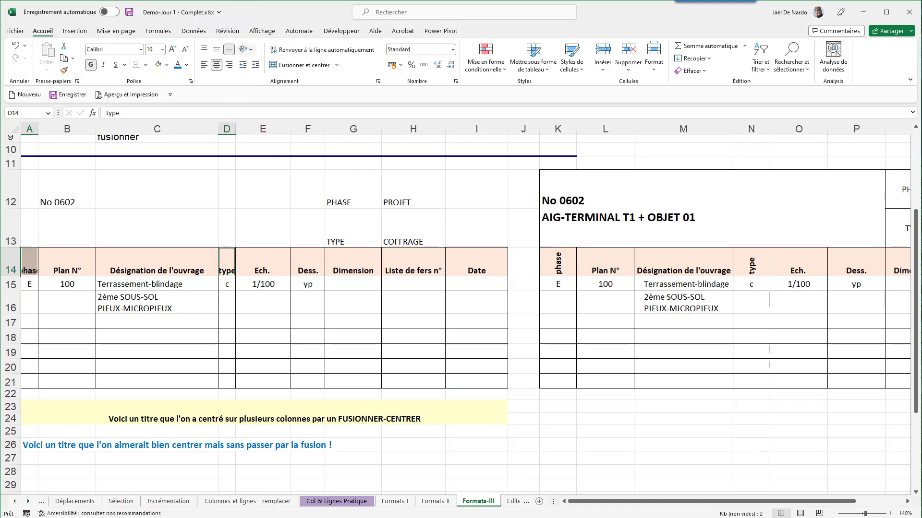
click(246, 50)
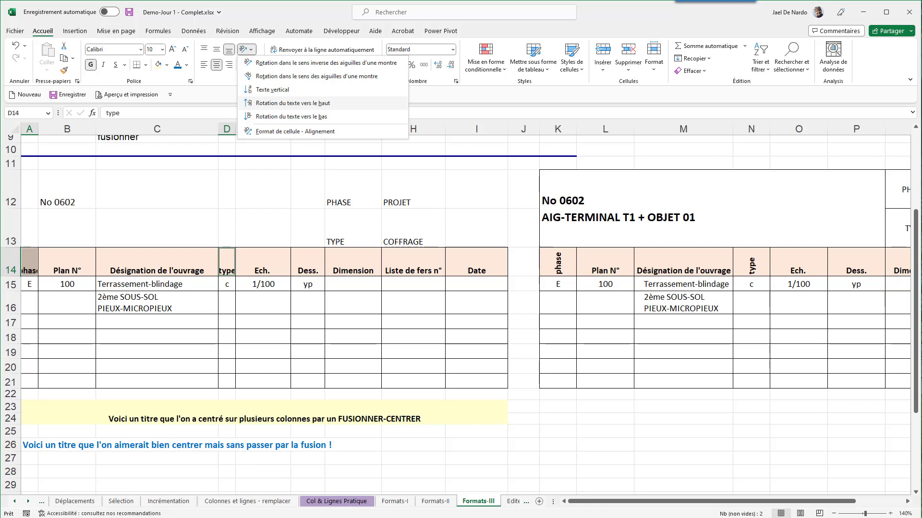
click(293, 103)
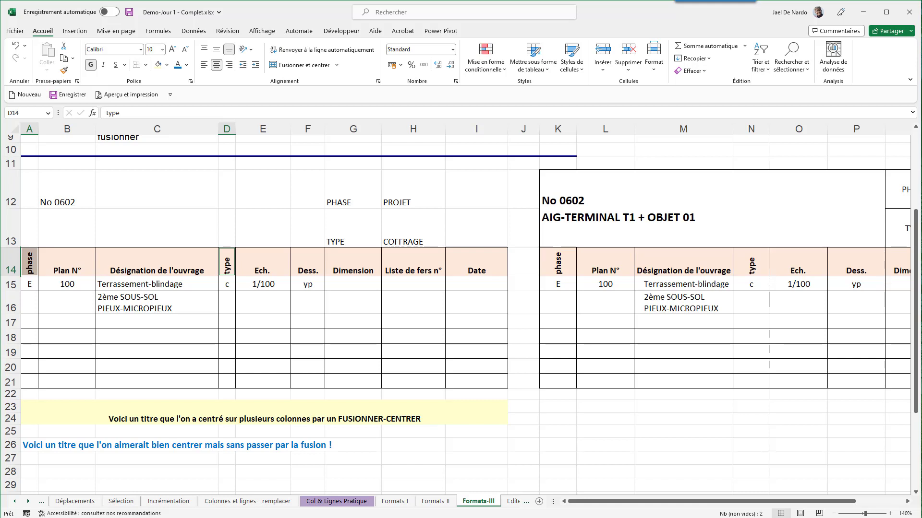
Step: Centre the PHASE and TYPE labels in G12:G13 both horizontally and vertically
drag(353, 192, 353, 231)
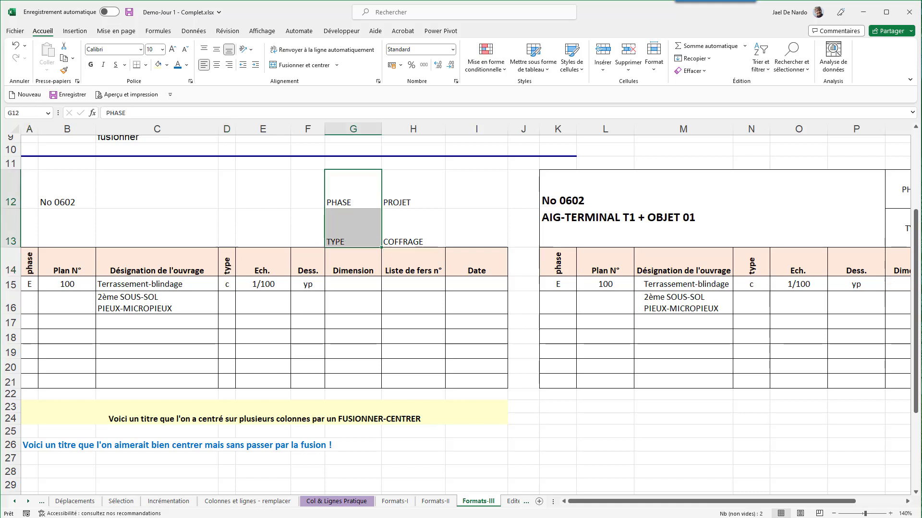
click(216, 65)
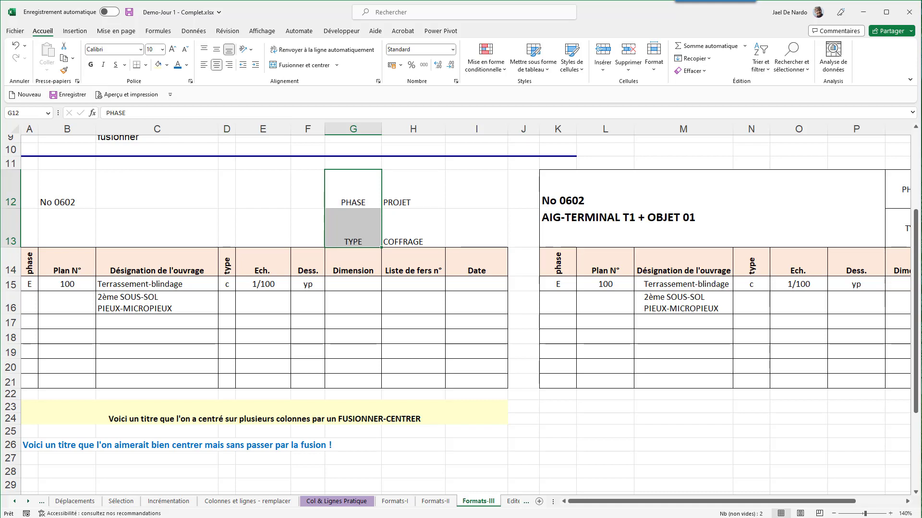
click(217, 49)
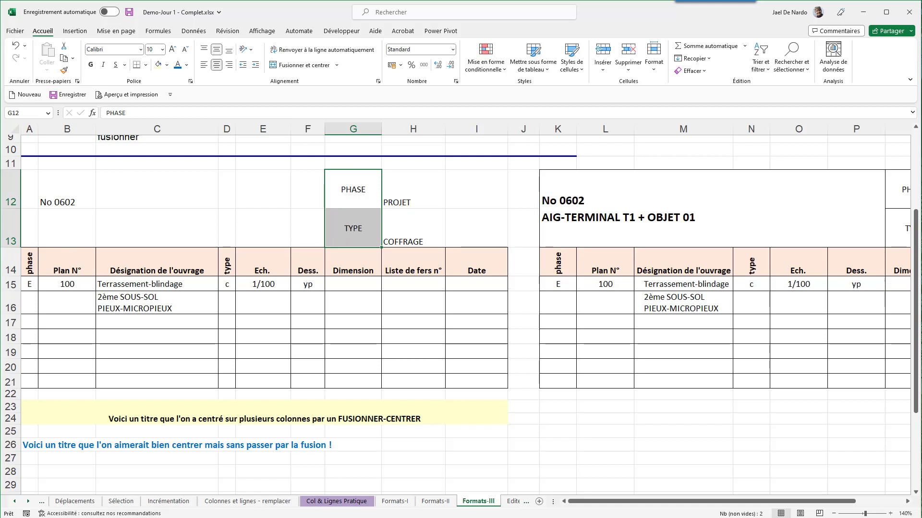
Step: Merge cells H12:I12 across the row without centring the PROJET text
click(413, 189)
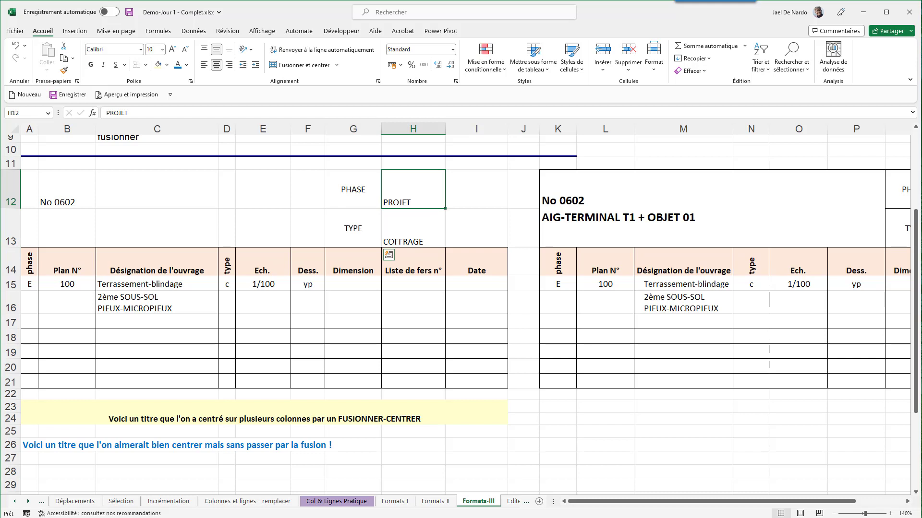
key(shift+Right)
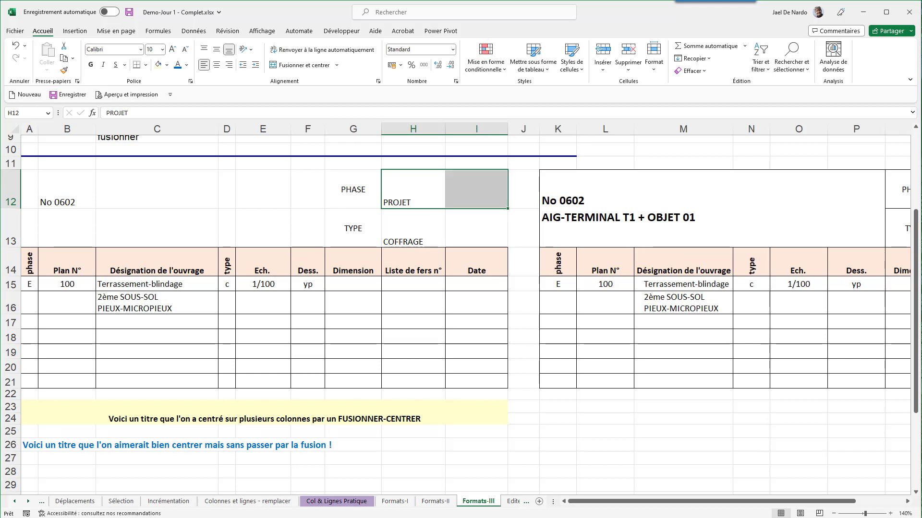
drag(706, 501, 754, 501)
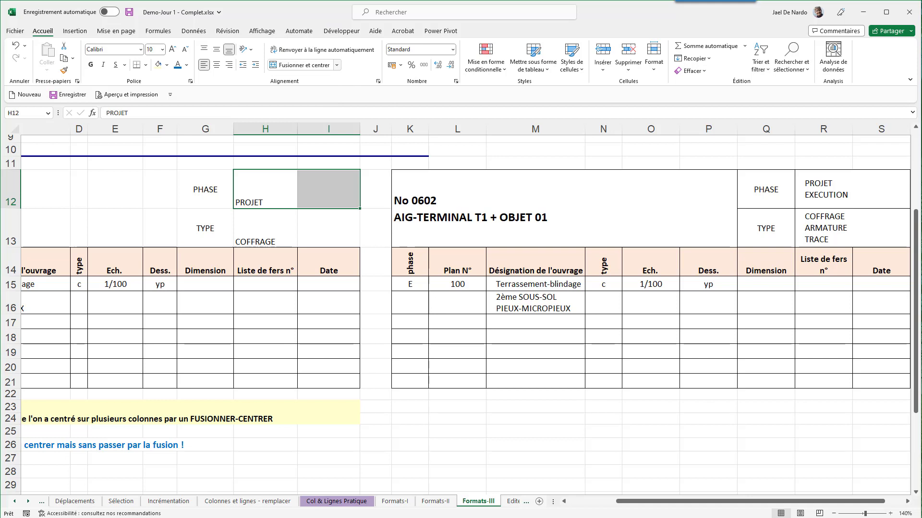
click(336, 65)
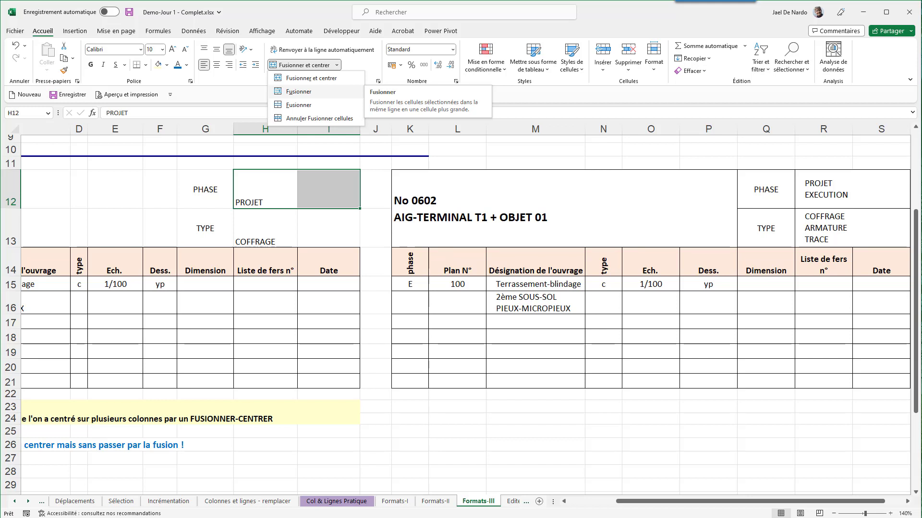
click(299, 91)
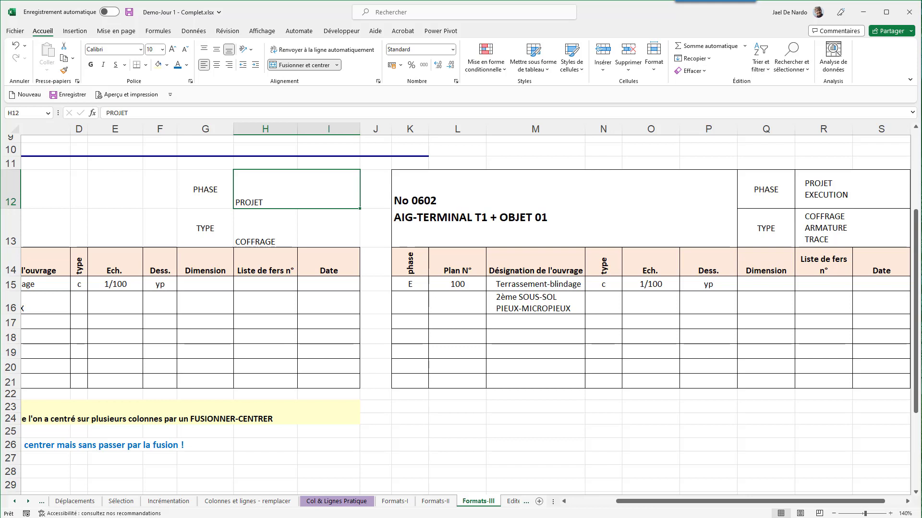
Step: Add EXECUTION on a second line below PROJET inside merged cell H12
key(F2)
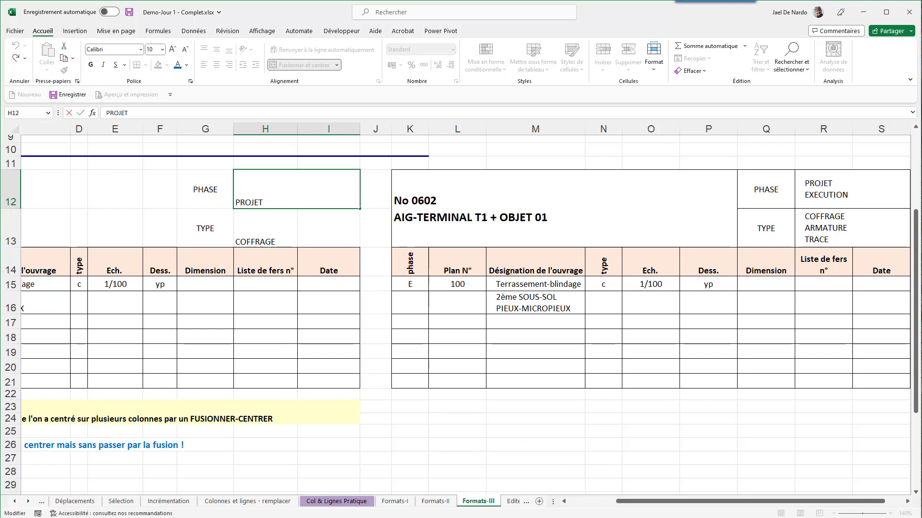
key(alt+Return)
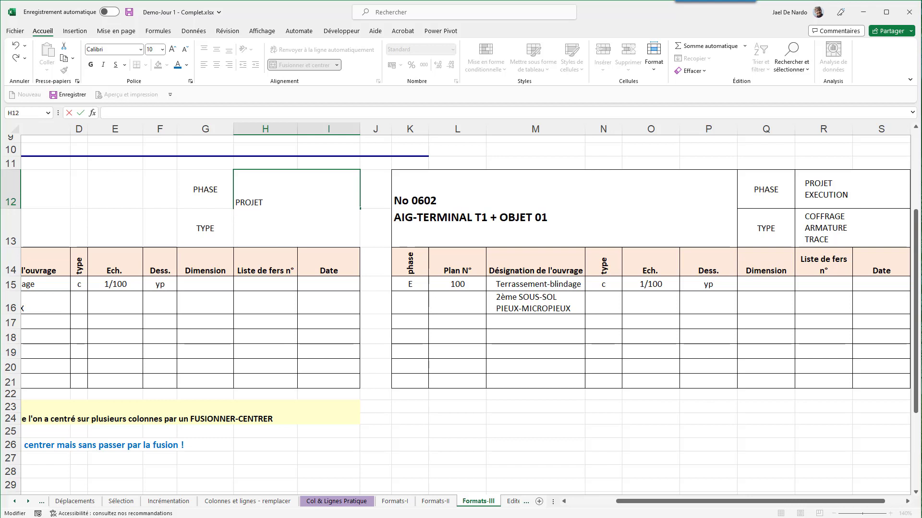
text(EXECUTION)
key(Return)
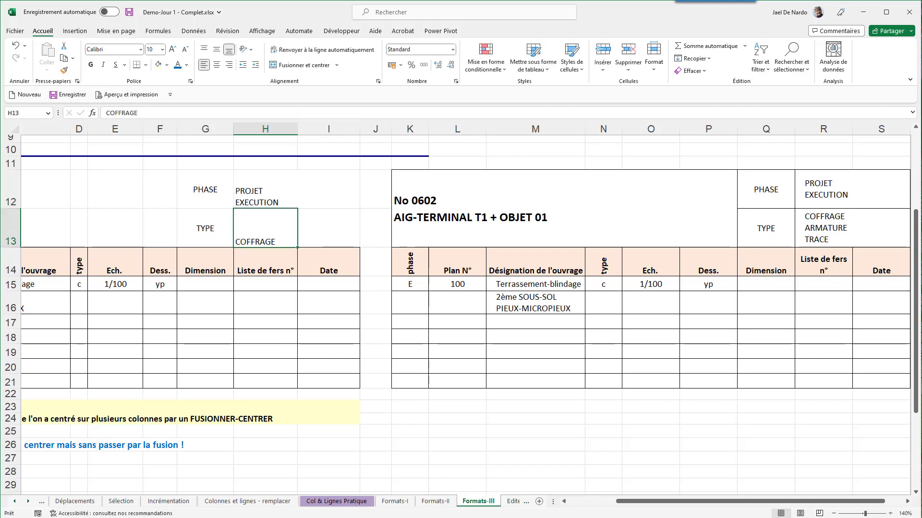
Step: Centre the PROJET / EXECUTION text vertically in merged cell H12
click(296, 189)
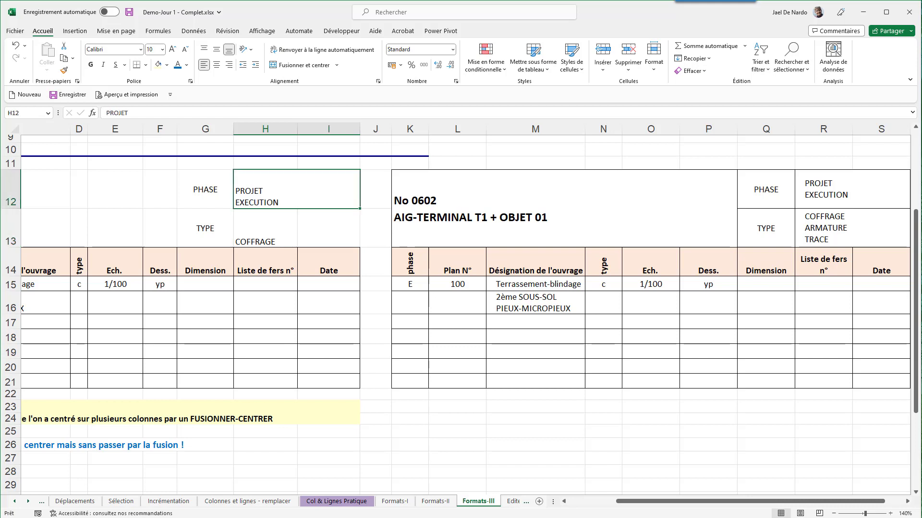
mouse_move(297, 189)
mouse_down()
mouse_move(296, 228)
mouse_move(296, 189)
mouse_up()
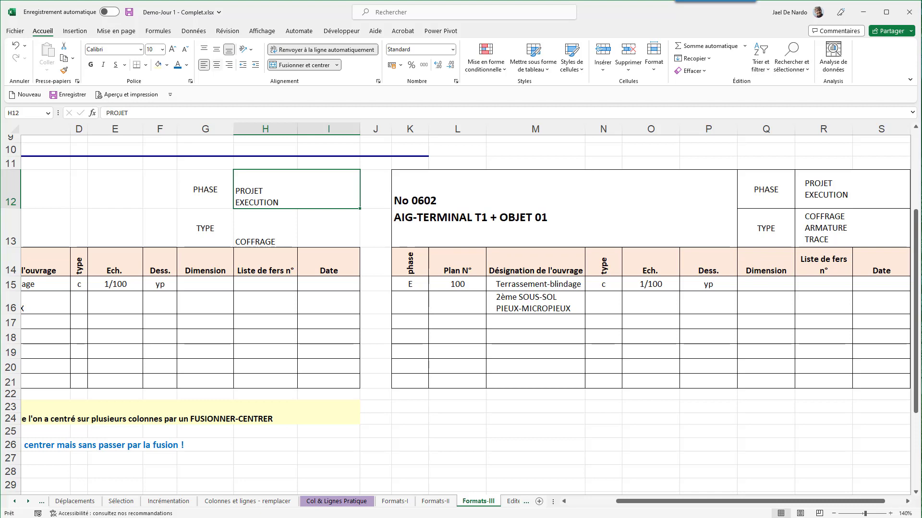
click(216, 49)
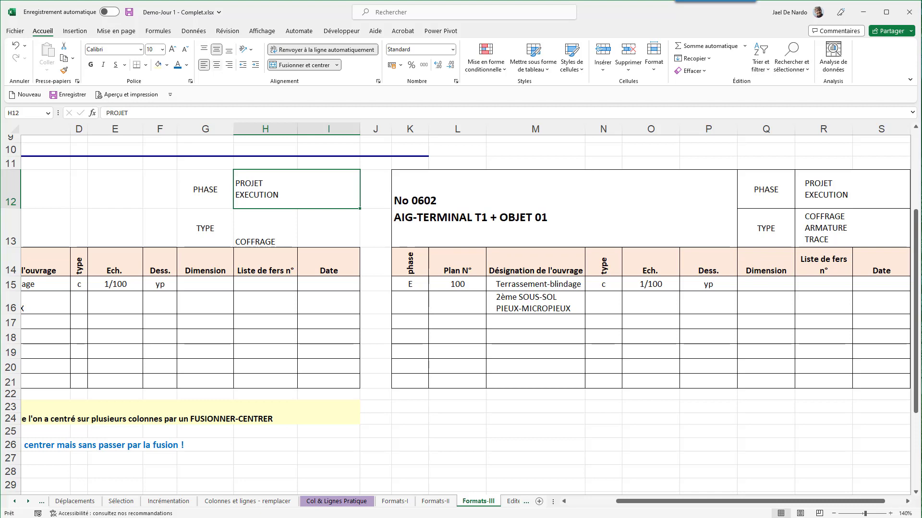
Step: Merge the range A12:F13 containing "No 0602" into a single cell without centring it
key(Home)
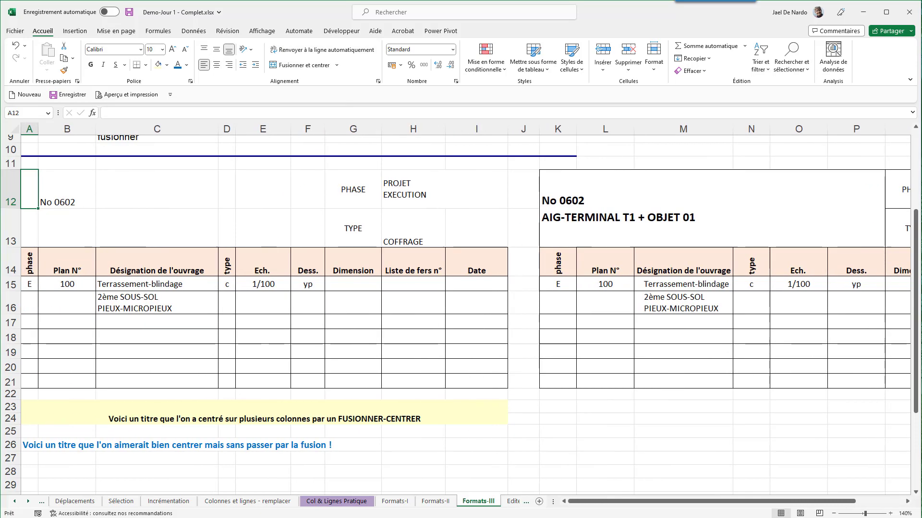
key(shift+Right)
key(shift+Right)
key(shift+Right)
key(shift+Right)
key(shift+Right)
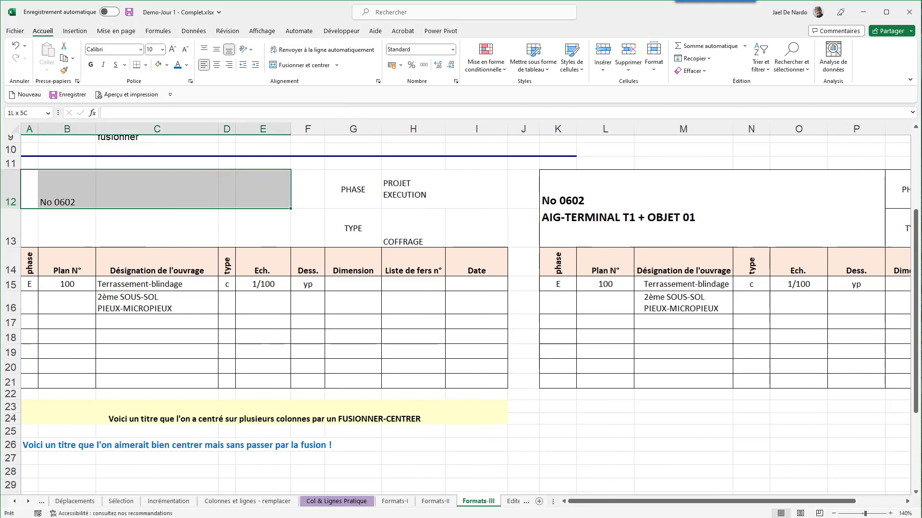
key(shift+Down)
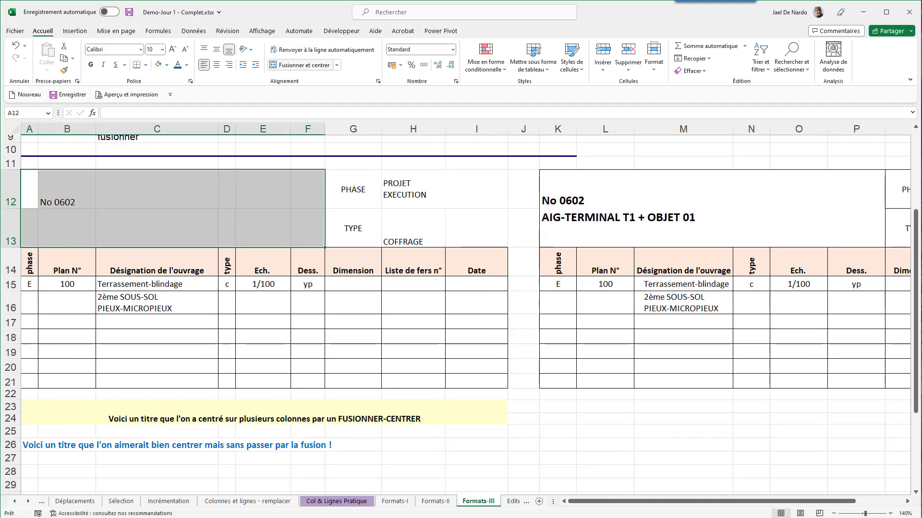
click(337, 64)
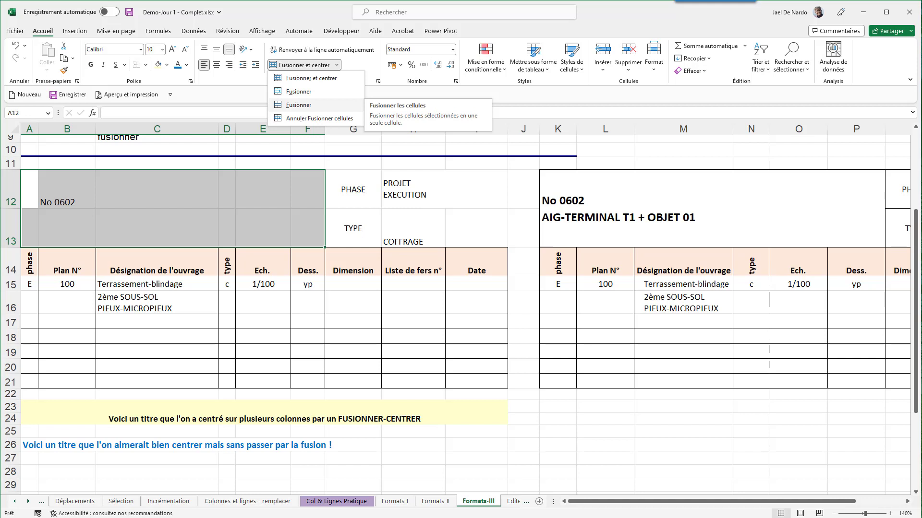
click(299, 105)
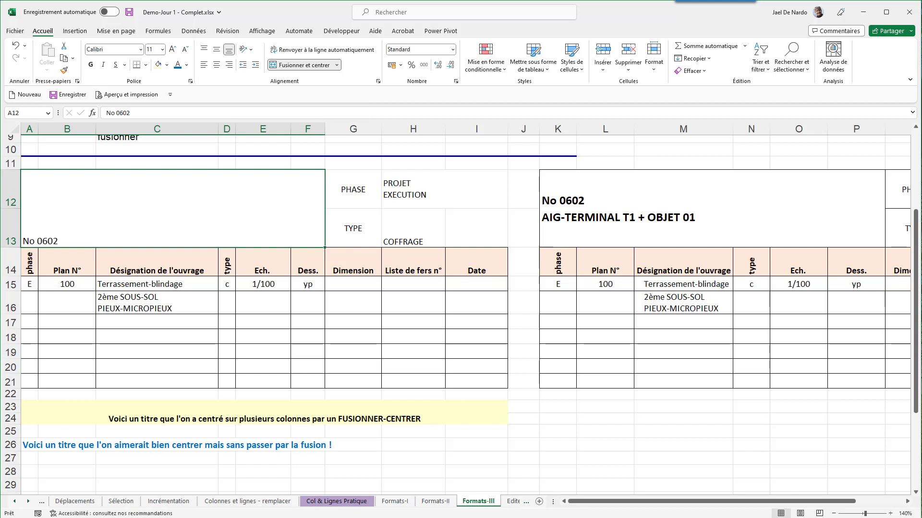
Step: Apply all borders to the merged PROJET / EXECUTION cell H12:I12
key(shift+Right)
key(shift+Right)
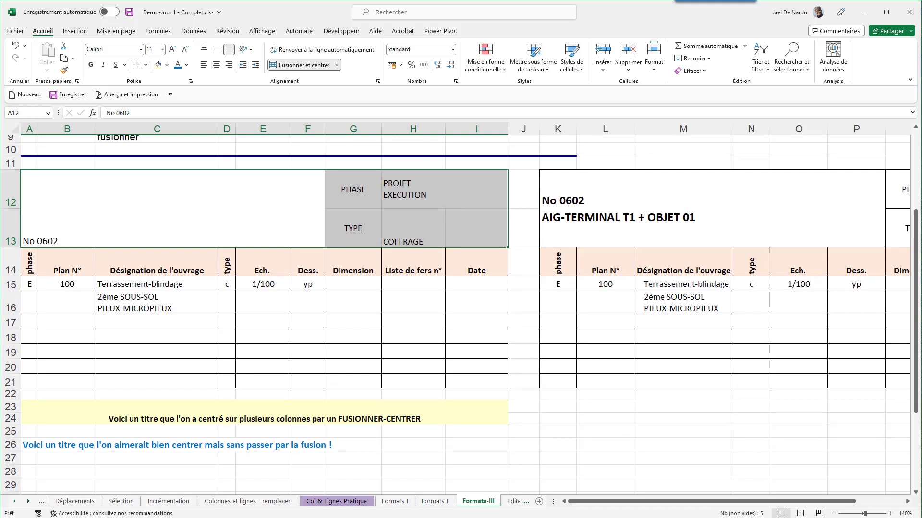
click(444, 189)
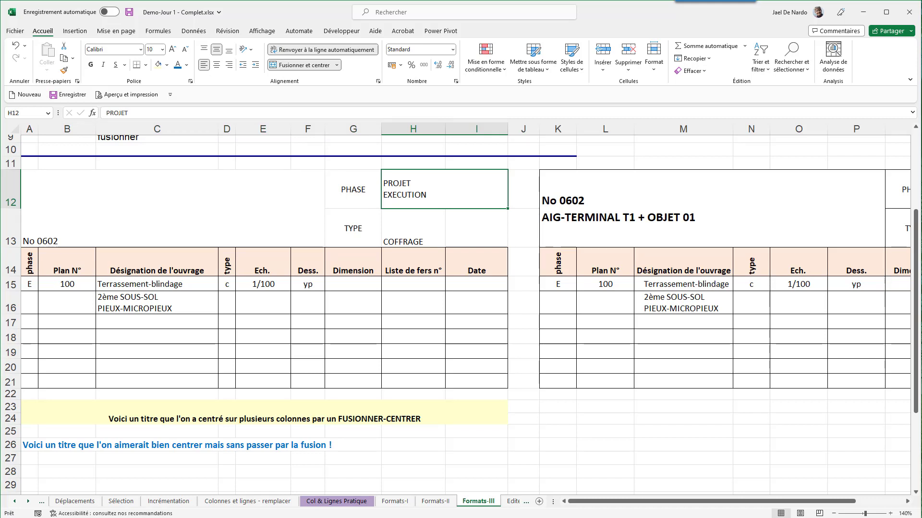
click(146, 65)
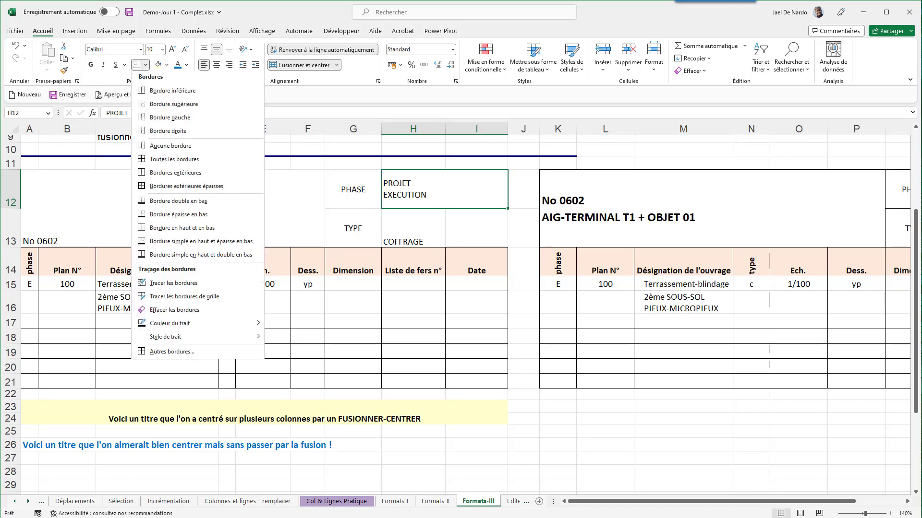
click(174, 160)
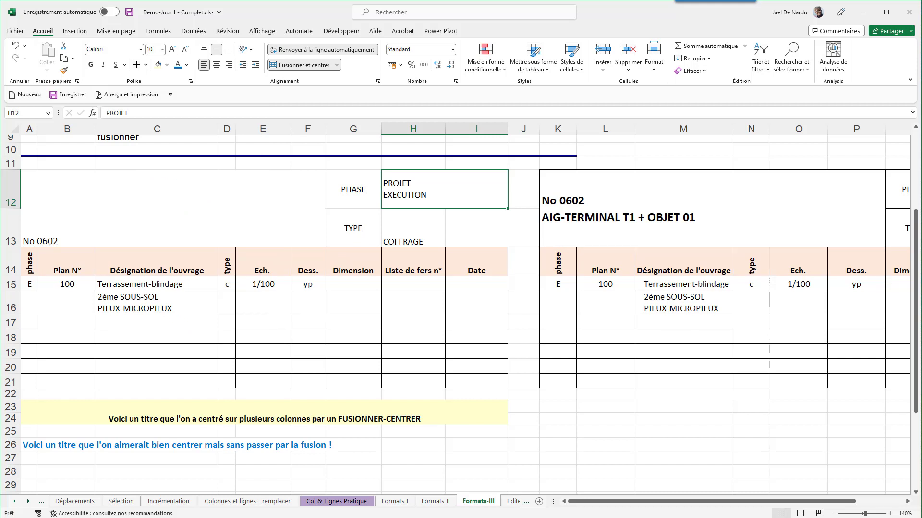
click(413, 228)
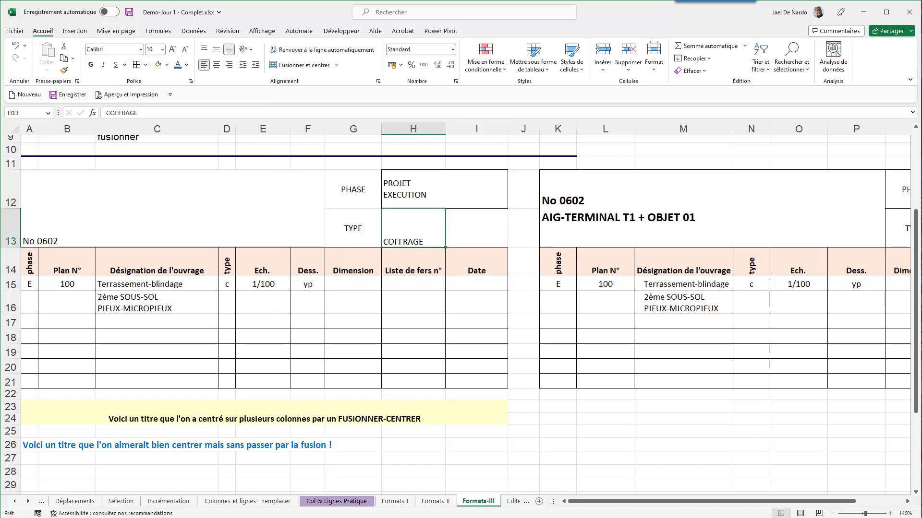
Step: Increase the indent of the PROJET / EXECUTION text in H12 by one level
click(444, 189)
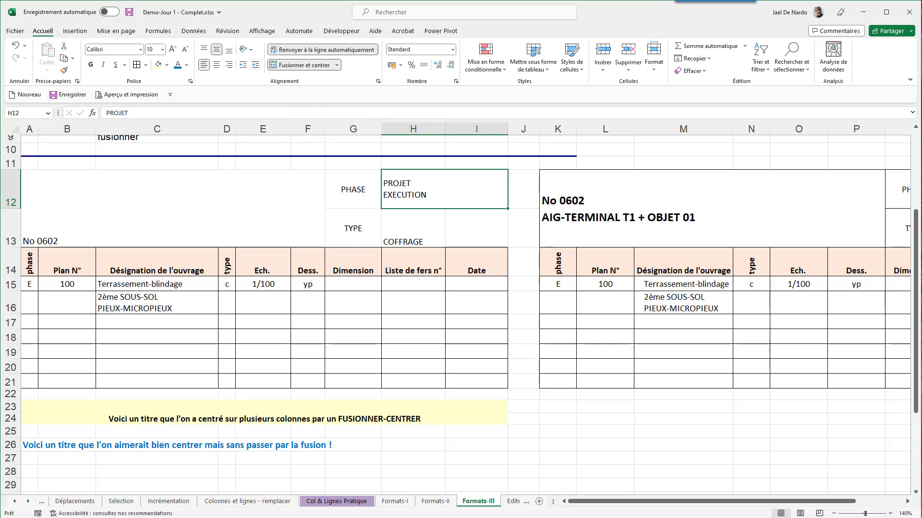
click(255, 64)
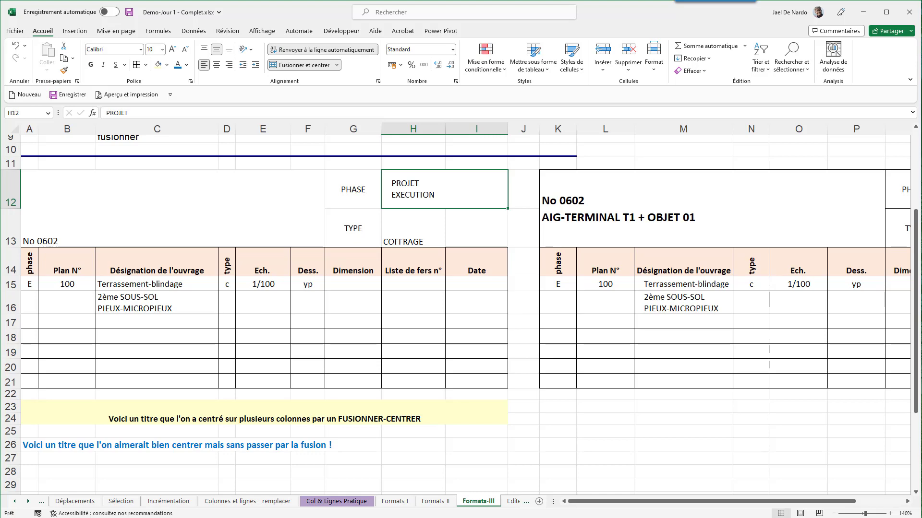
Step: Centre the row 26 title across A26:I26 with the "Centré sur plusieurs colonnes" alignment and fill the range light yellow
scroll(461, 312, down, 2)
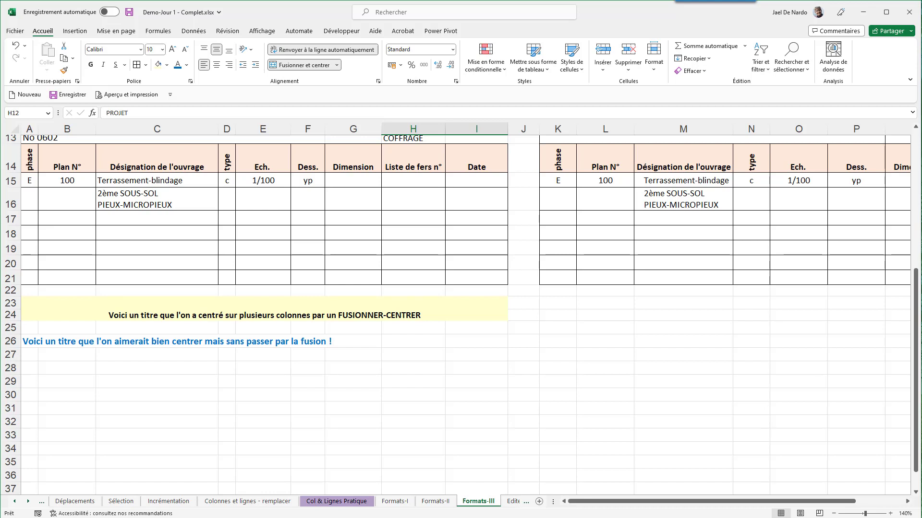
click(264, 309)
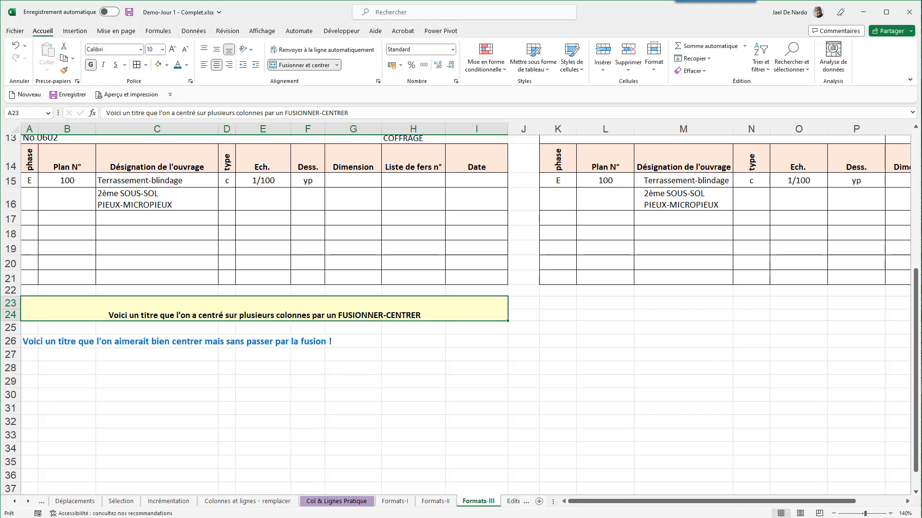
click(29, 342)
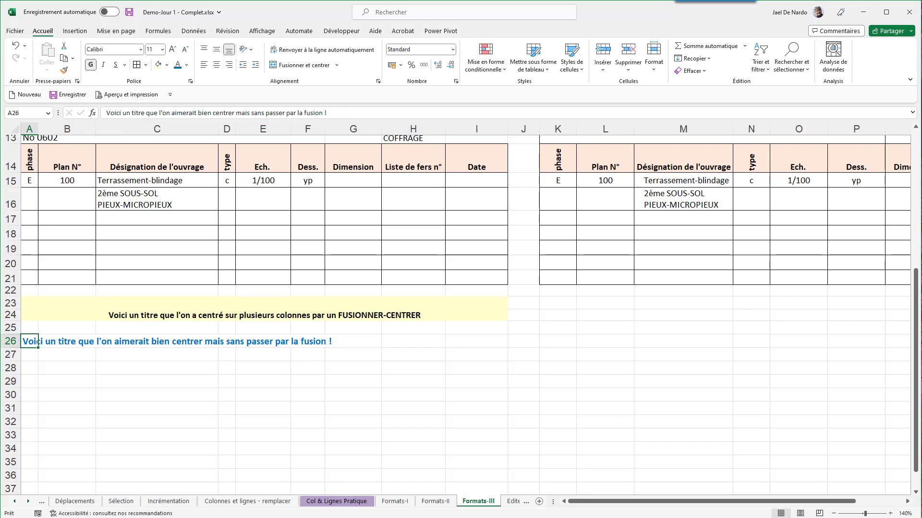
drag(29, 342, 476, 341)
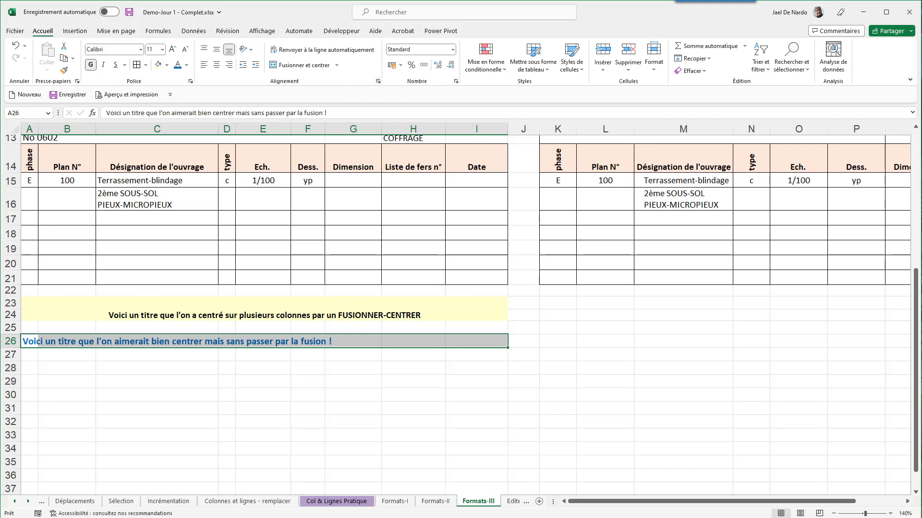
click(378, 81)
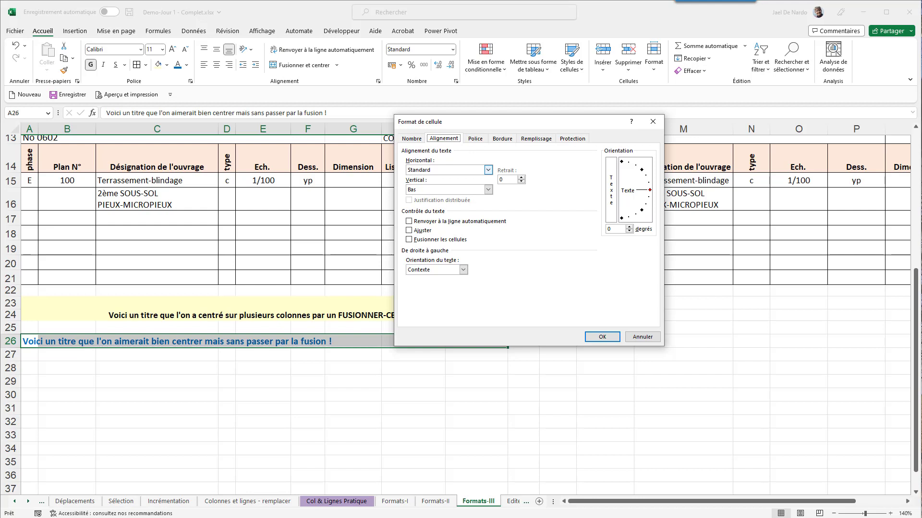
click(488, 170)
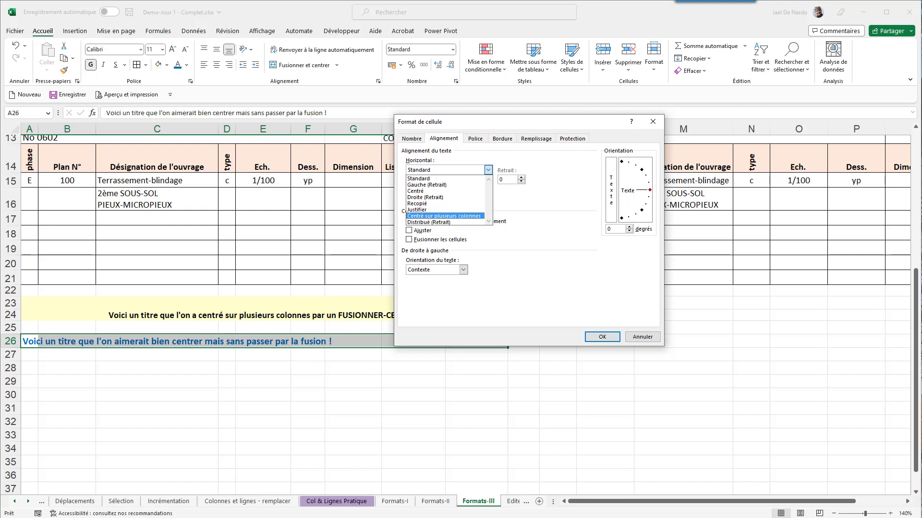
key(Return)
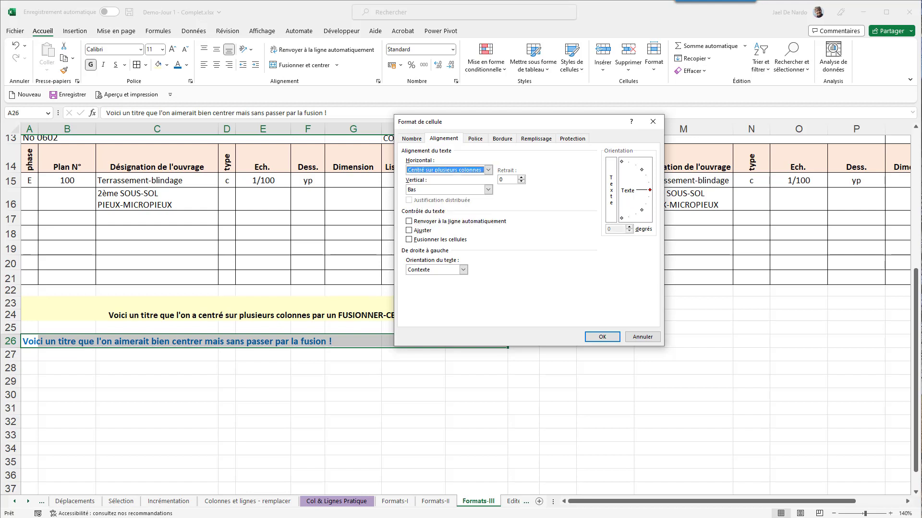
key(Return)
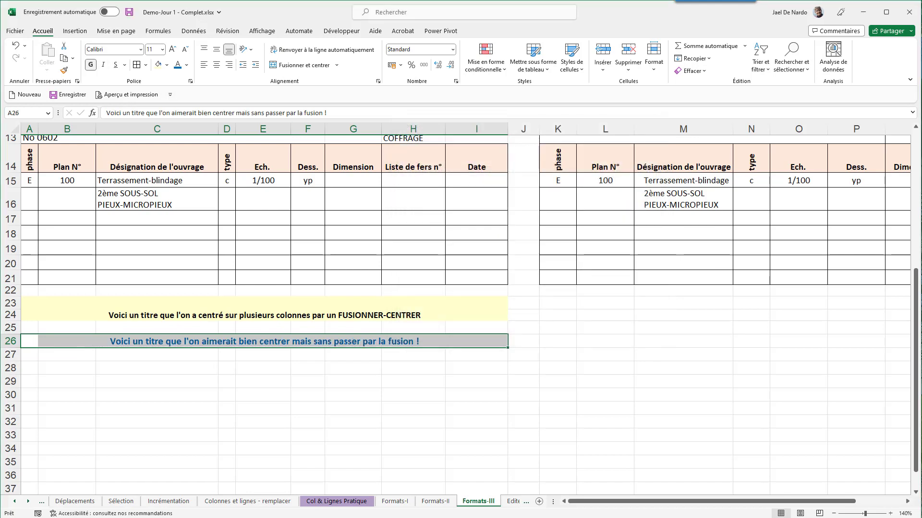
click(158, 64)
click(226, 395)
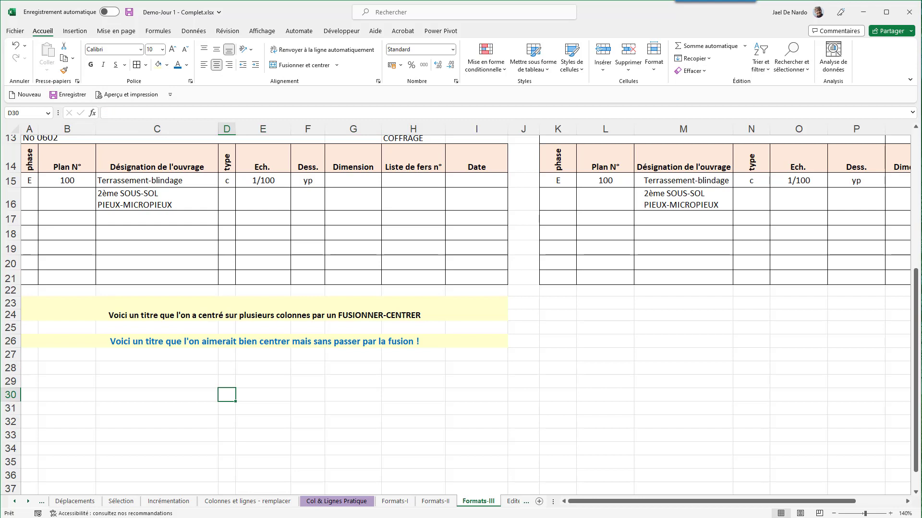
Step: Compare the merged title cell A23 with the individual cells of the title range A26:I26 by selecting them
click(264, 309)
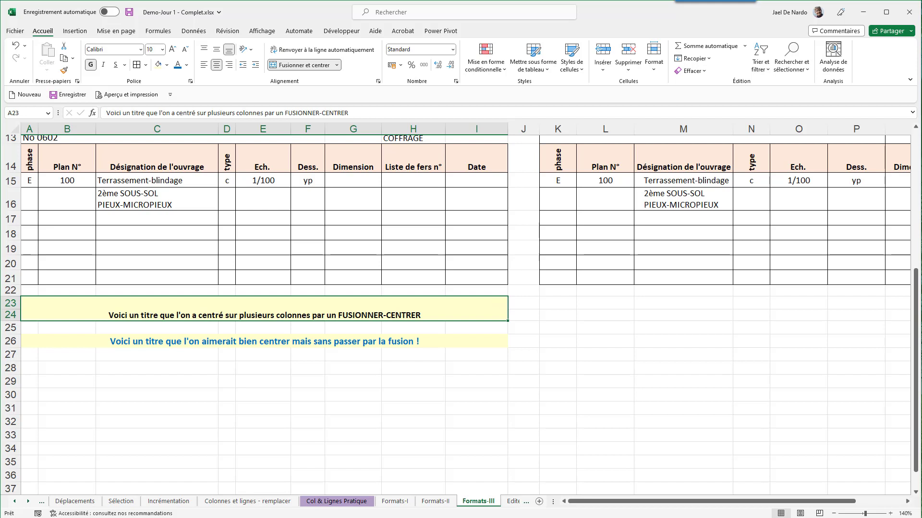
click(67, 341)
click(157, 341)
click(263, 341)
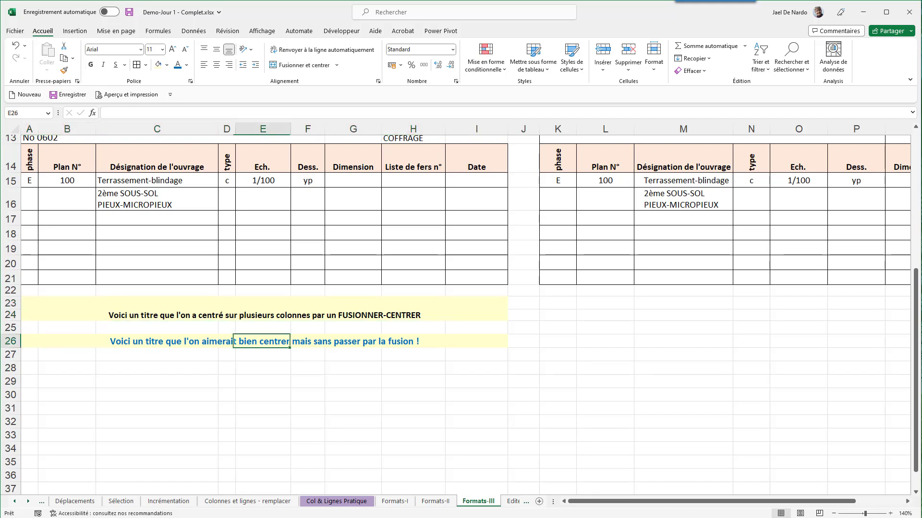
drag(30, 342, 480, 341)
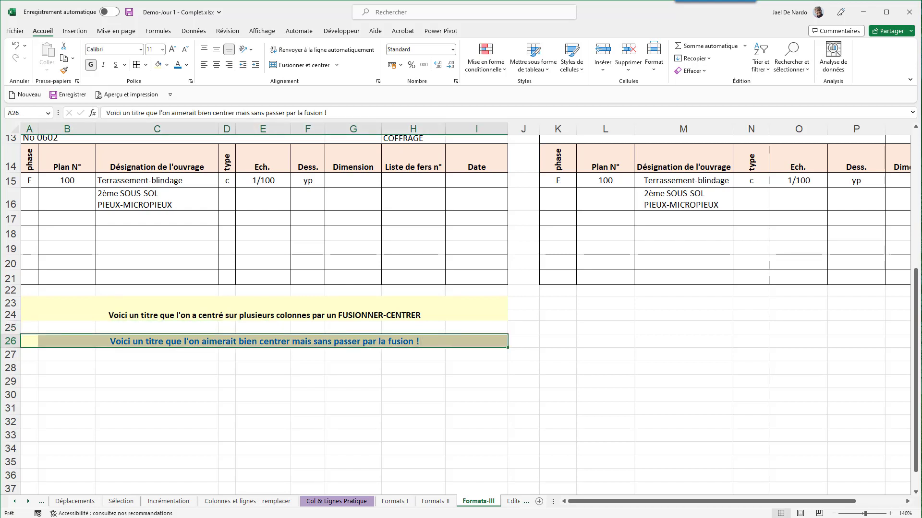